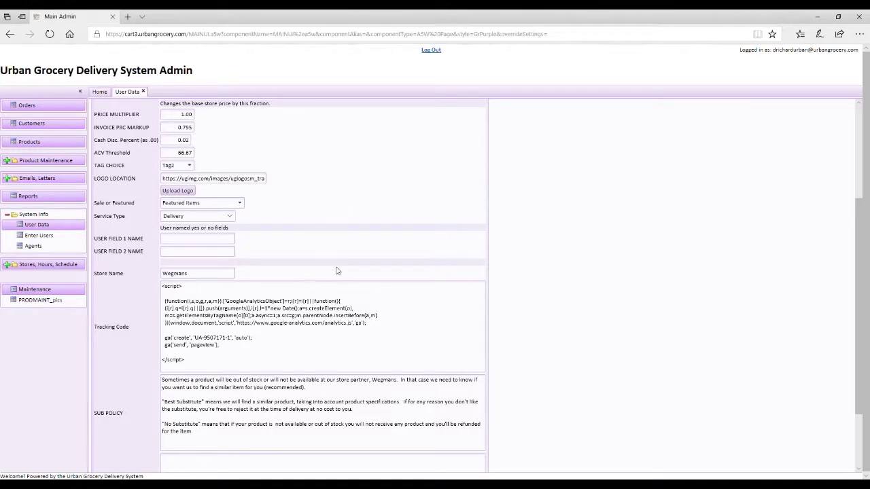
Review the store's basic user data, including its pricing fields, and open the Set Prices, Tags, Product Tree page under Product Maintenance.
scroll(339, 271, "down", 2)
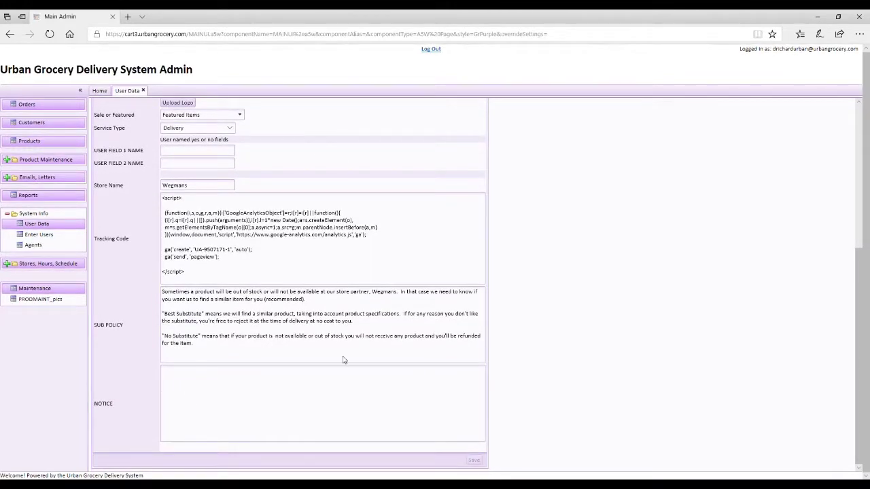
scroll(326, 350, "up", 6)
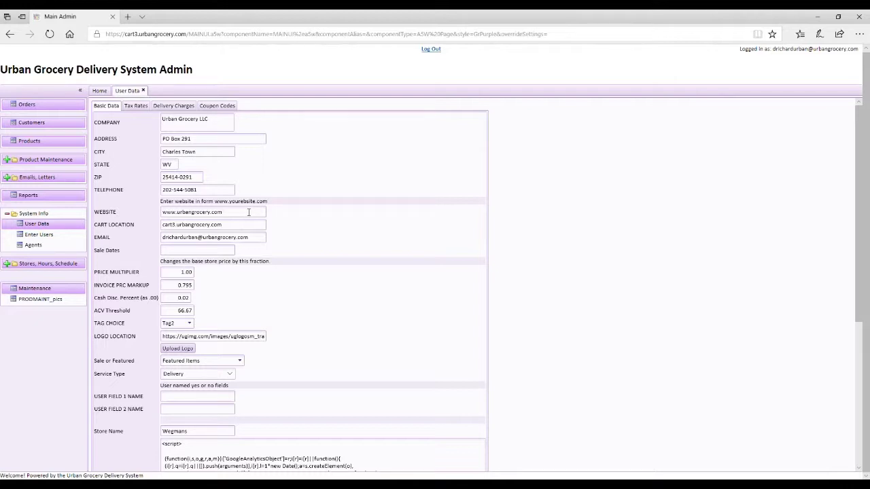
left_click(8, 160)
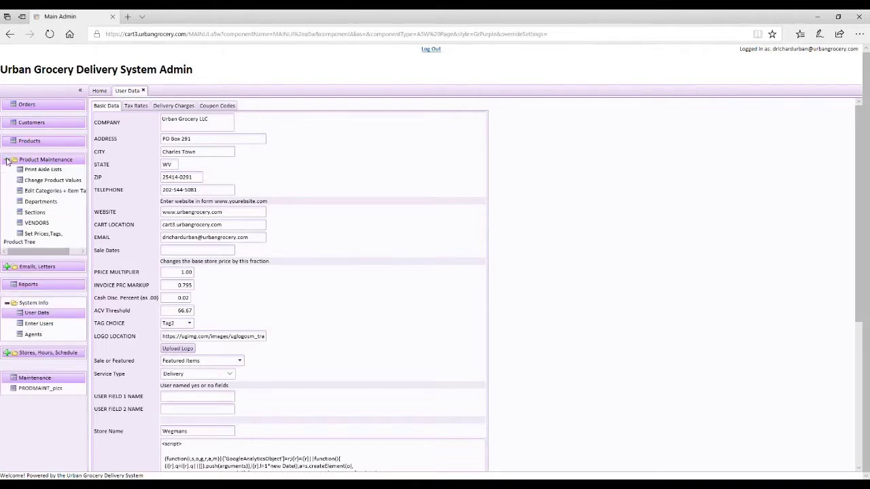
left_click(42, 236)
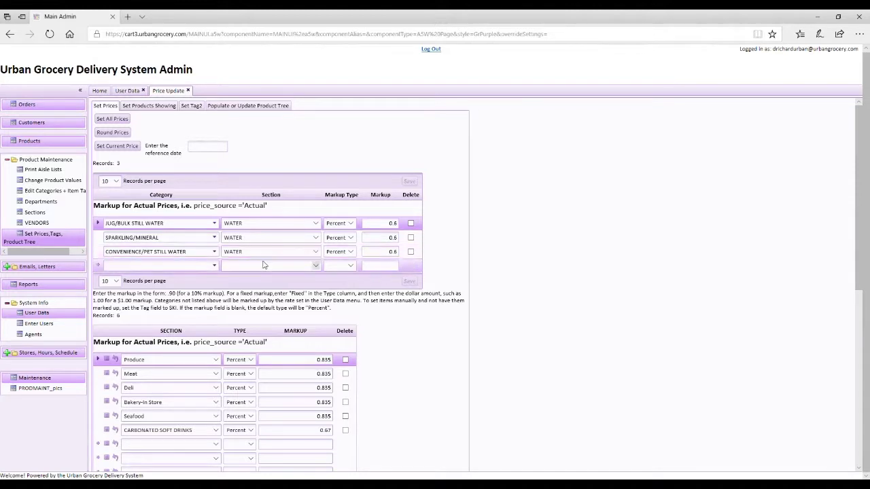
Examine the category and section markup tables for actual prices and compare them with the base markup for categories.
scroll(265, 262, "down", 1)
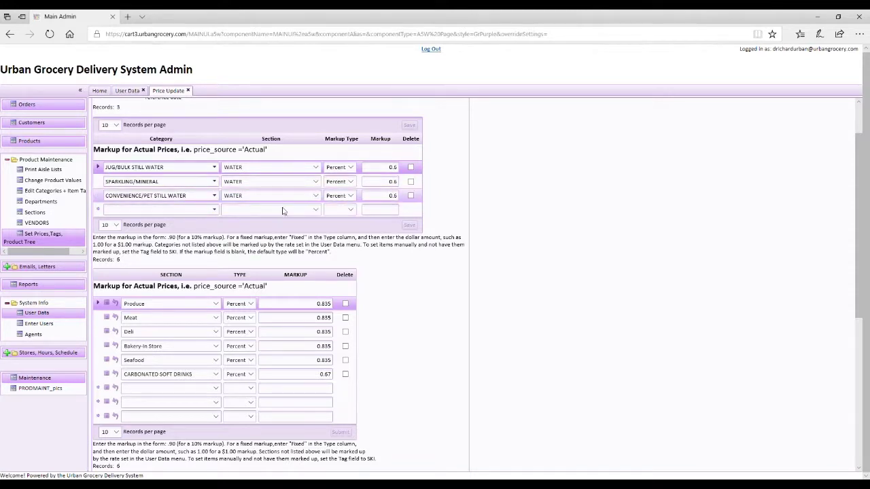
scroll(271, 204, "up", 1)
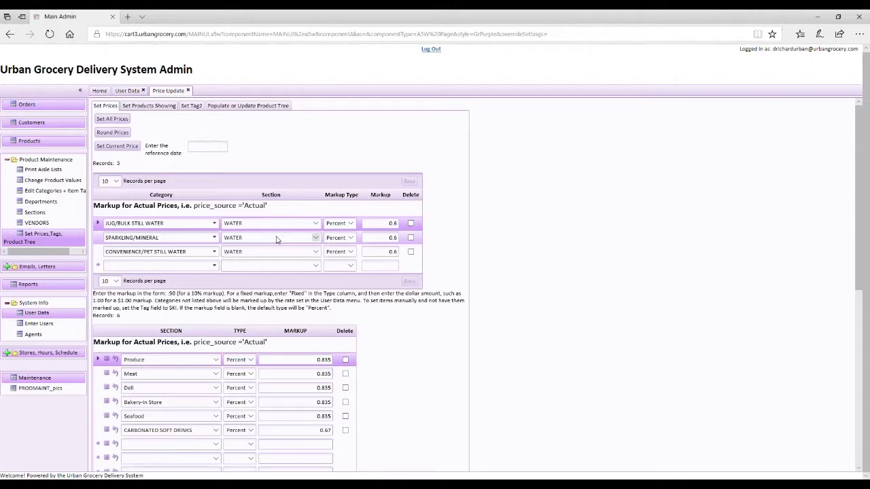
scroll(277, 239, "down", 2)
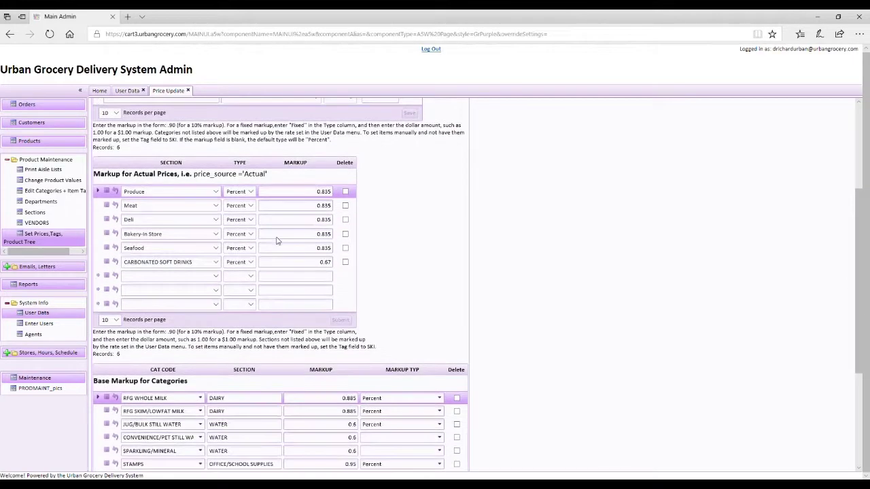
scroll(274, 240, "up", 3)
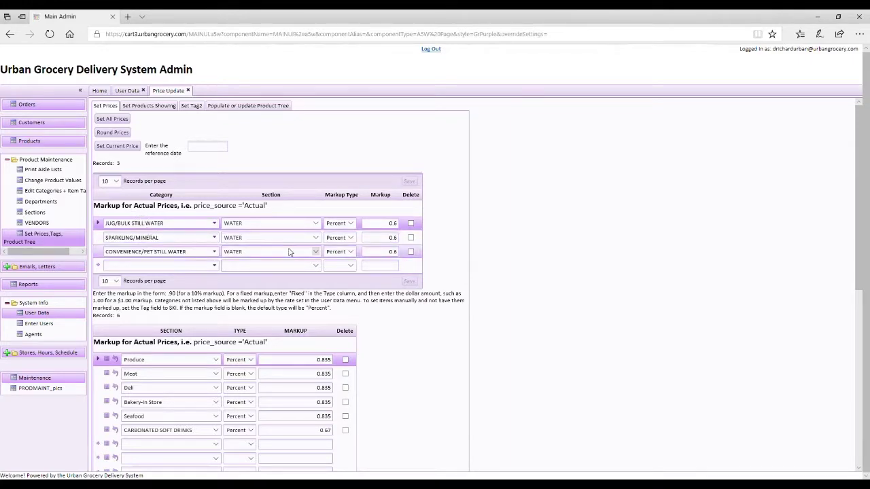
scroll(292, 253, "down", 4)
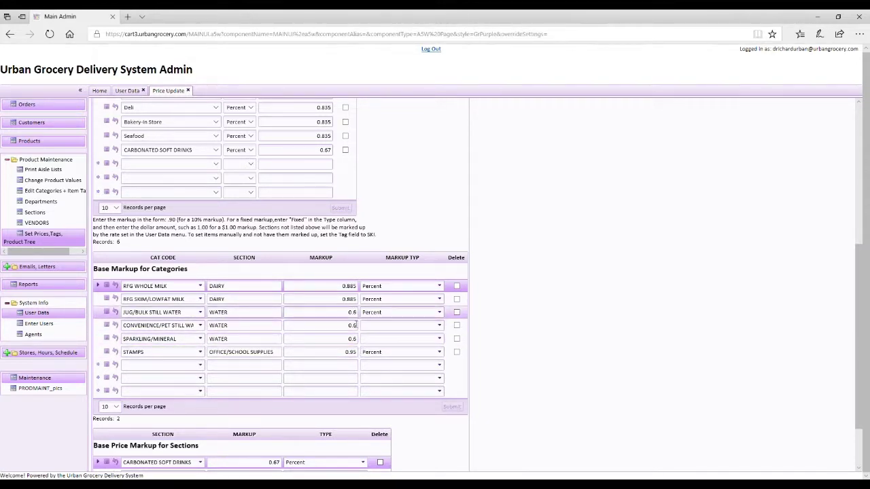
scroll(289, 321, "up", 4)
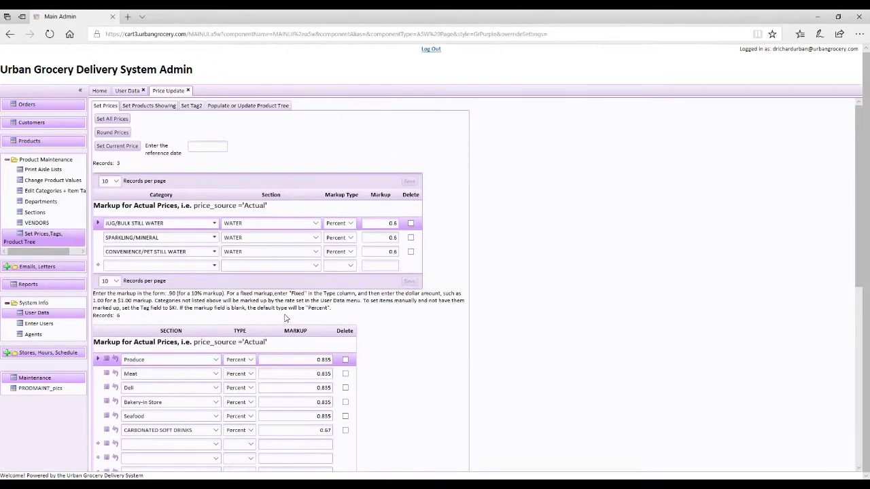
scroll(286, 318, "down", 2)
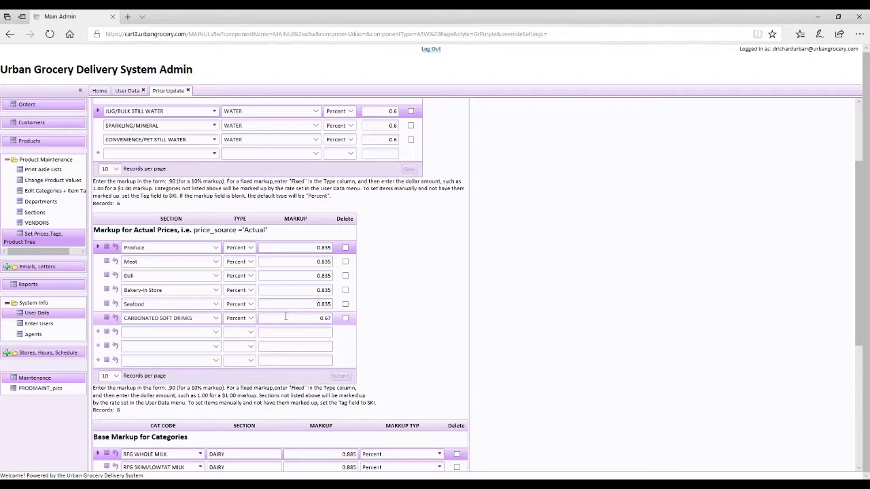
scroll(286, 317, "down", 3)
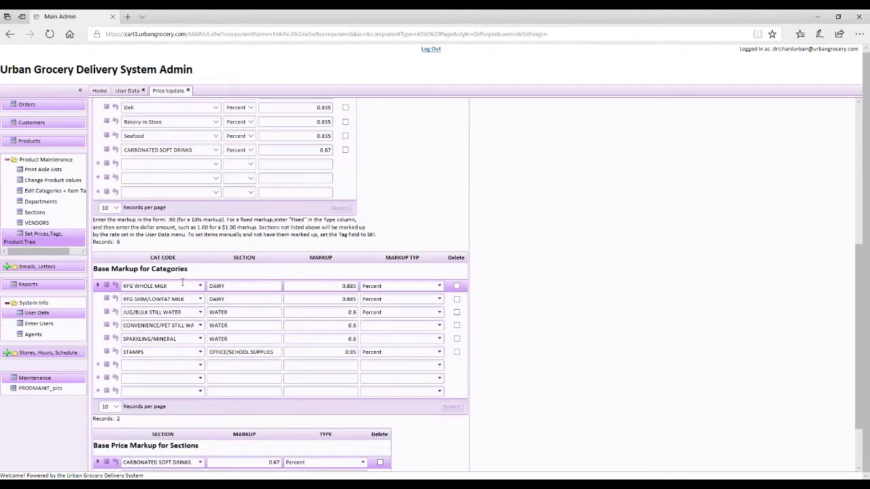
scroll(281, 333, "up", 5)
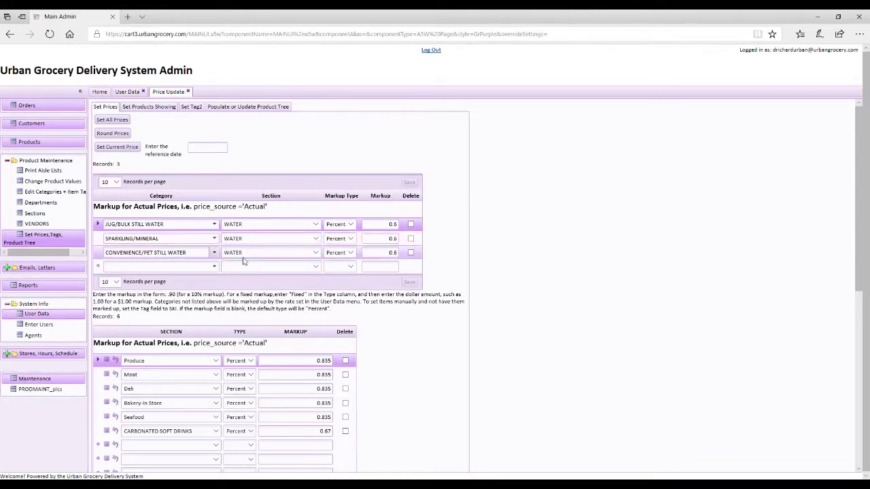
scroll(314, 288, "down", 2)
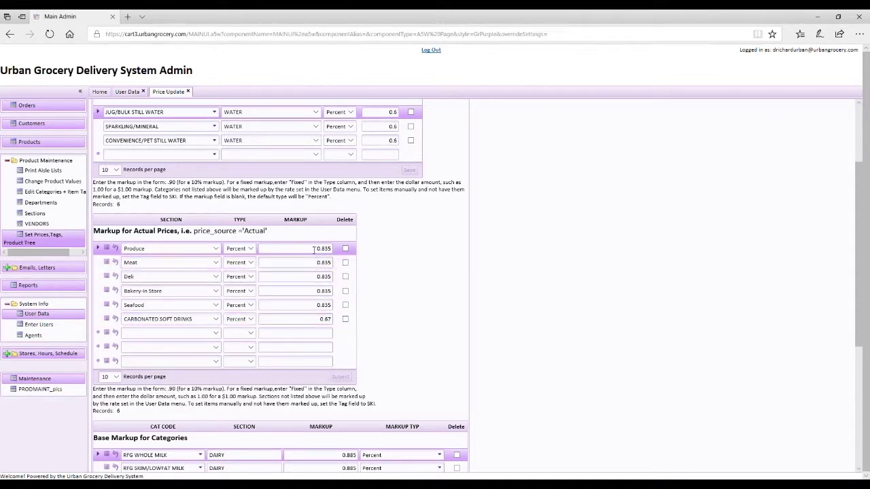
scroll(313, 249, "down", 1)
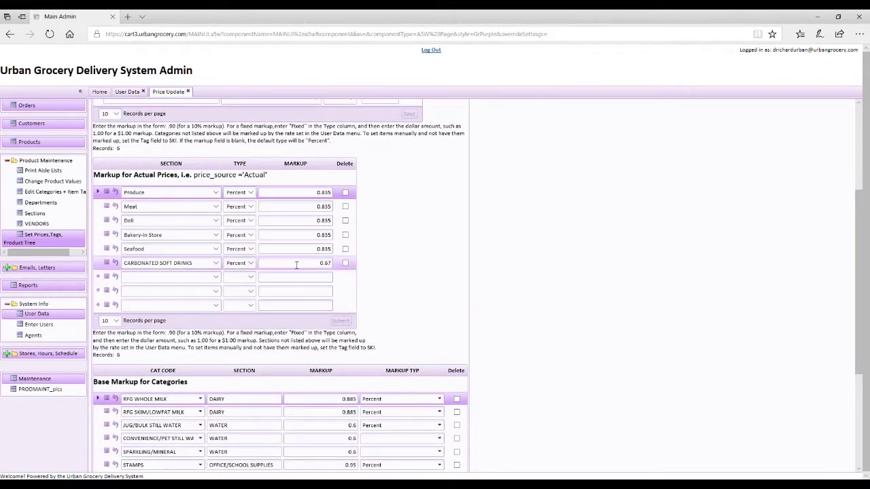
scroll(296, 272, "up", 2)
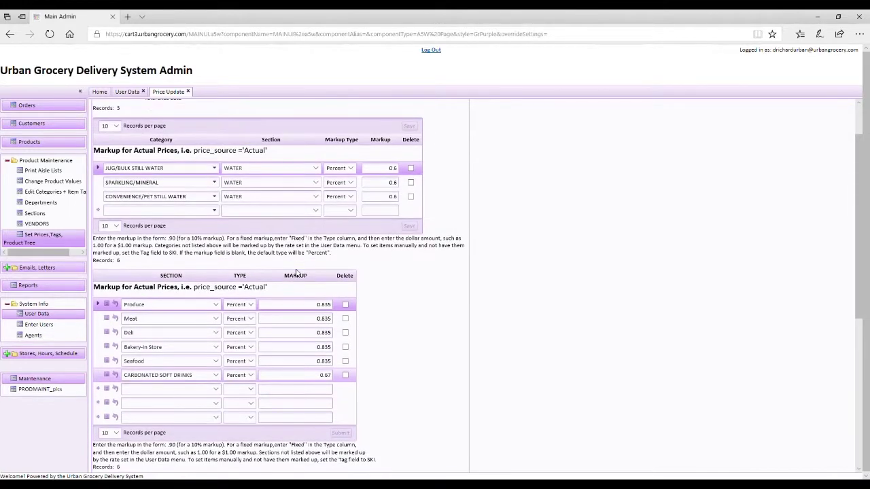
scroll(297, 273, "down", 2)
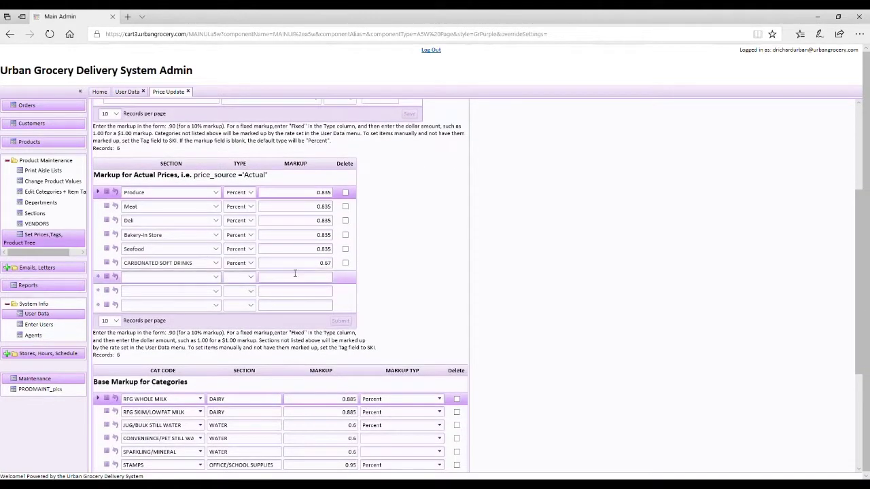
Inspect the markup fields in the Base Markup for Categories table and the type options for convenience/pet still water.
scroll(293, 273, "down", 2)
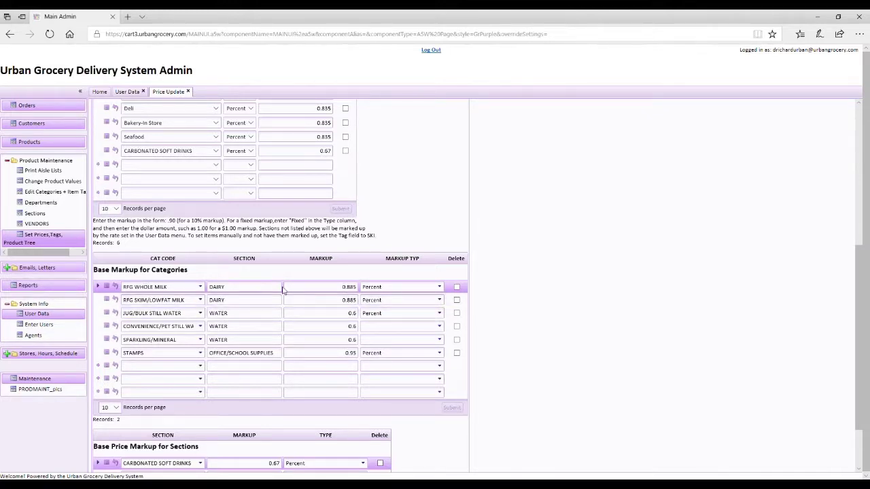
left_click(316, 287)
left_click(296, 314)
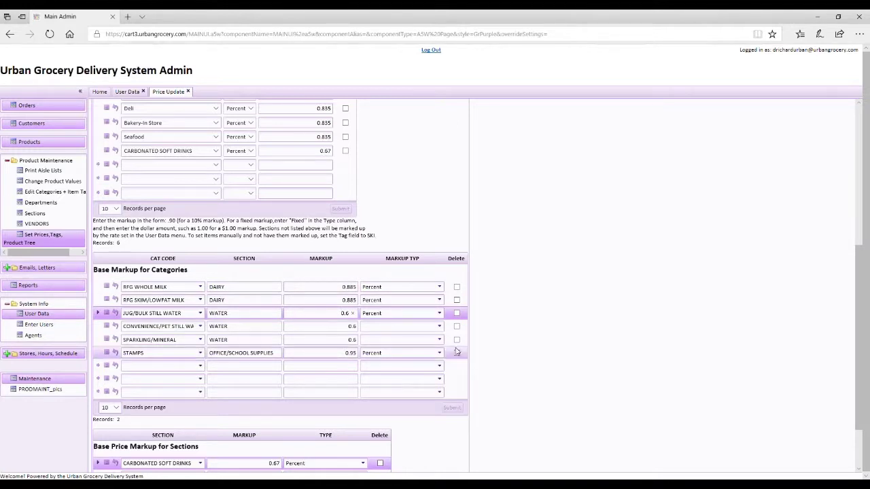
left_click(326, 380)
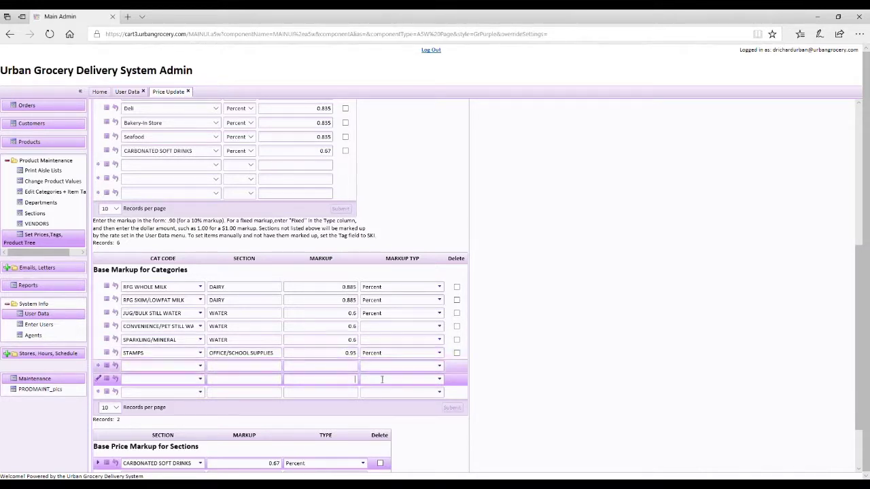
scroll(328, 376, "down", 2)
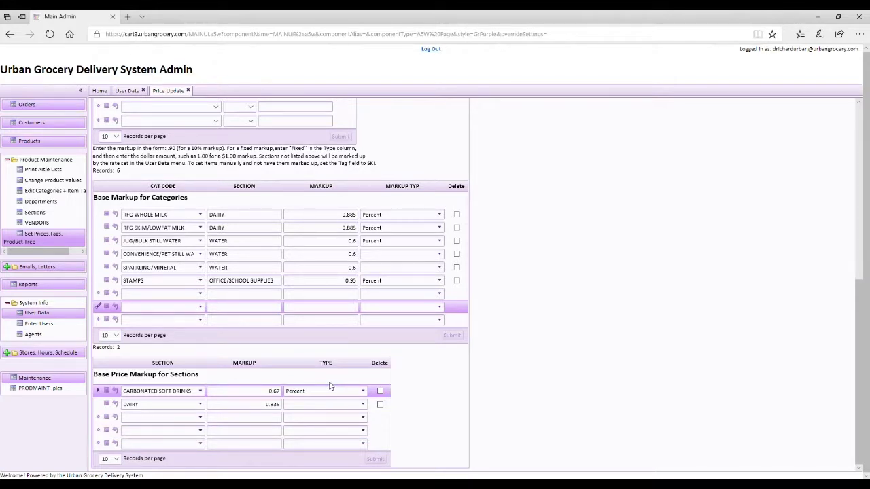
left_click(439, 255)
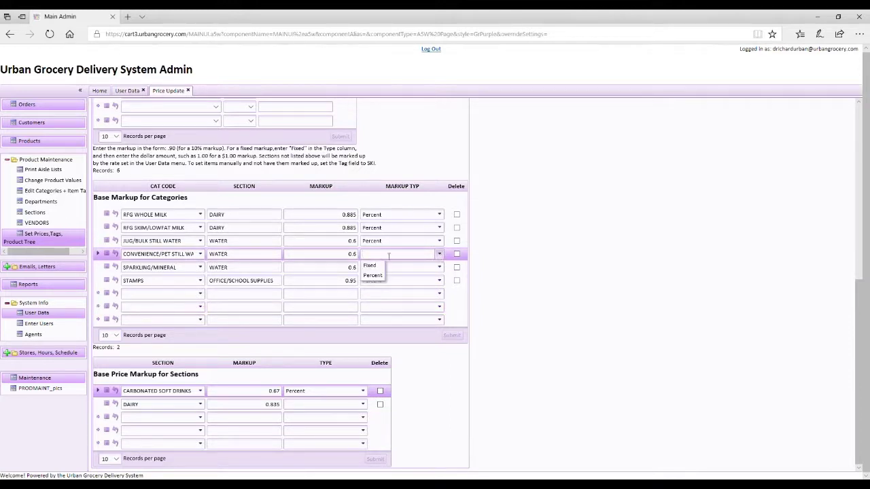
left_click(422, 255)
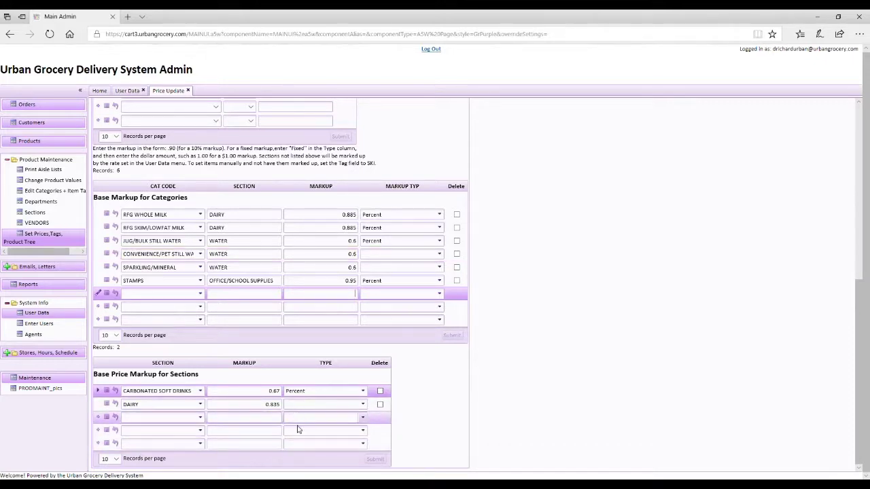
Review the base markup tables and their entry instructions, then return to the actual-price markups and price-setting commands.
scroll(301, 419, "up", 3)
scroll(301, 418, "down", 4)
scroll(360, 286, "up", 3)
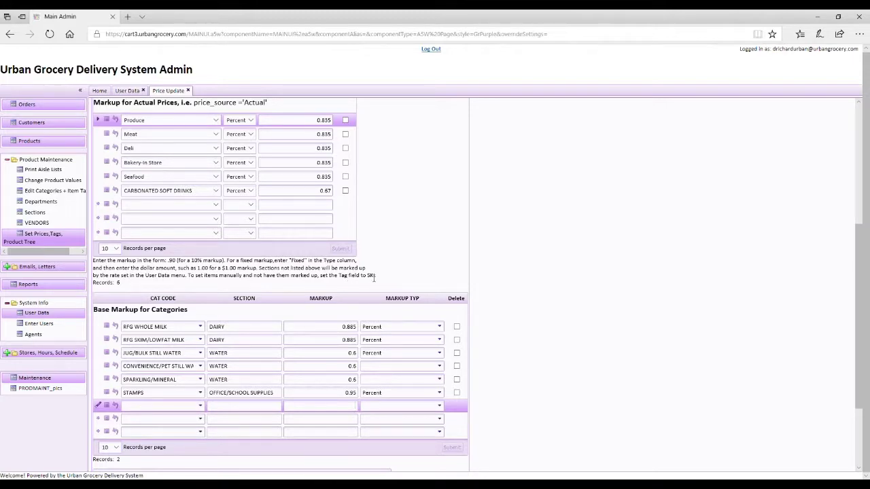
scroll(423, 273, "up", 5)
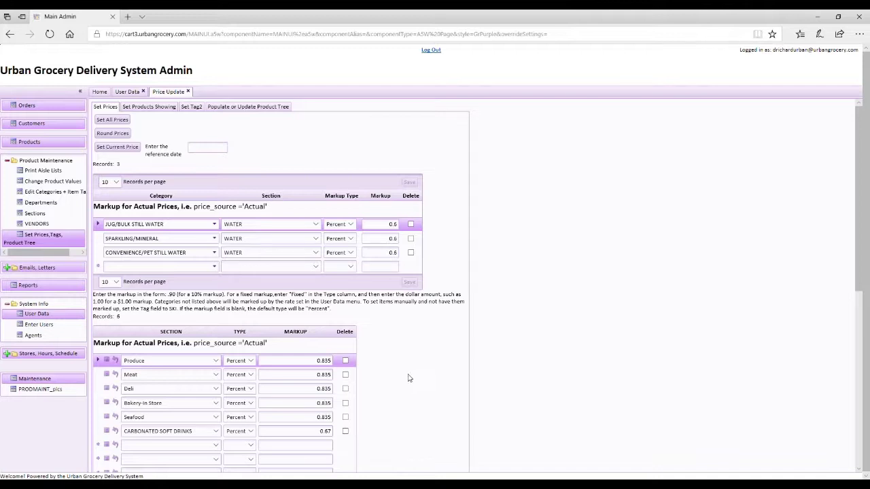
scroll(572, 277, "down", 1)
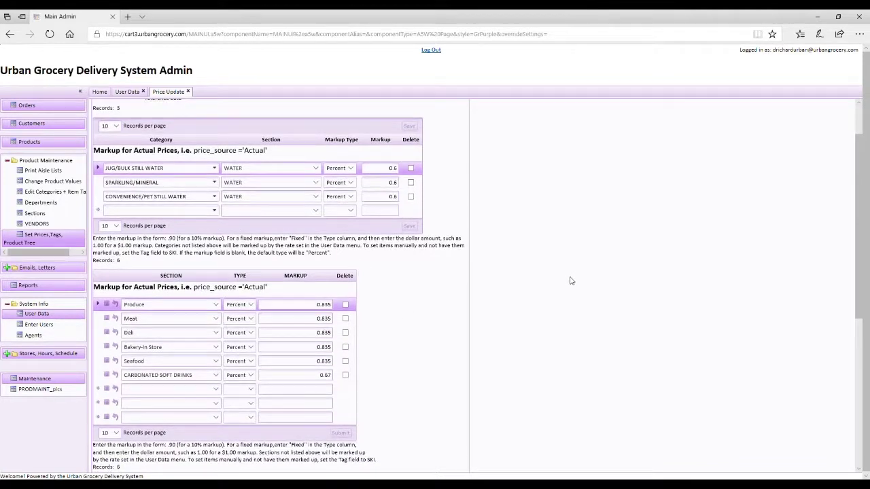
scroll(570, 281, "up", 1)
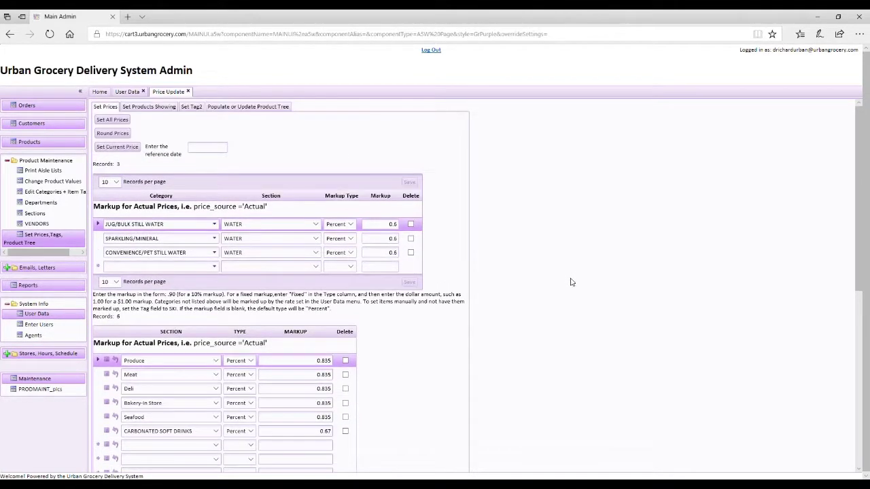